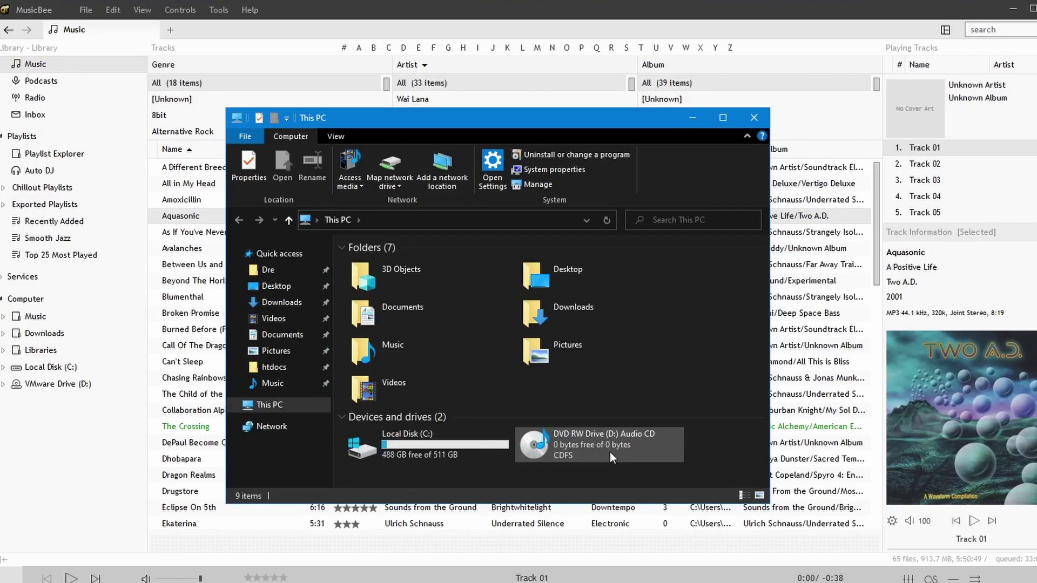
Open the audio CD in drive D: and list its seven tracks, Track01 to Track07.cda, in MusicBee.
double_click(609, 446)
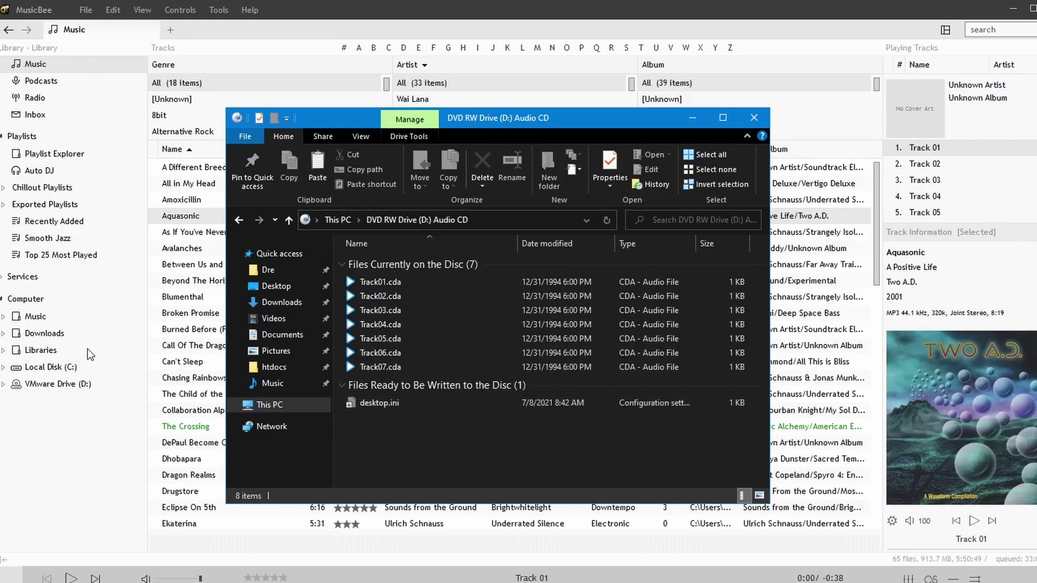
left_click(33, 384)
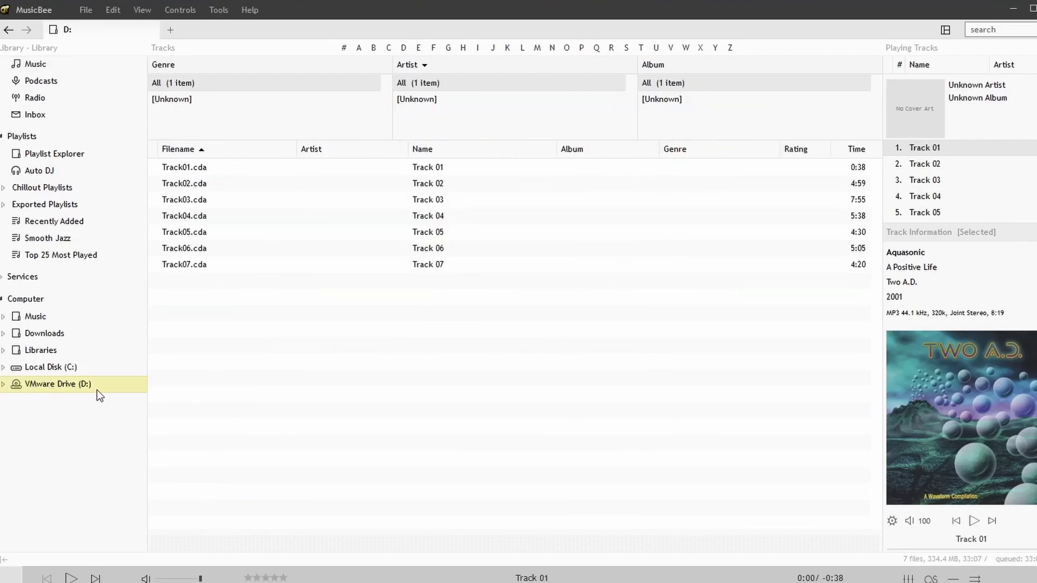
Open the Rip CD dialog for drive D: and bring up its rip settings.
right_click(98, 395)
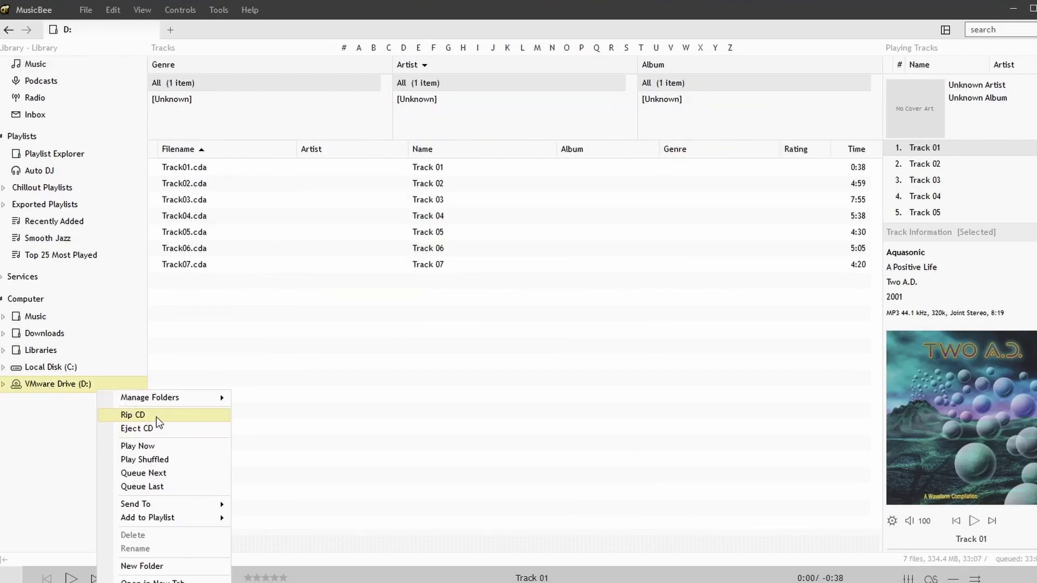
left_click(156, 417)
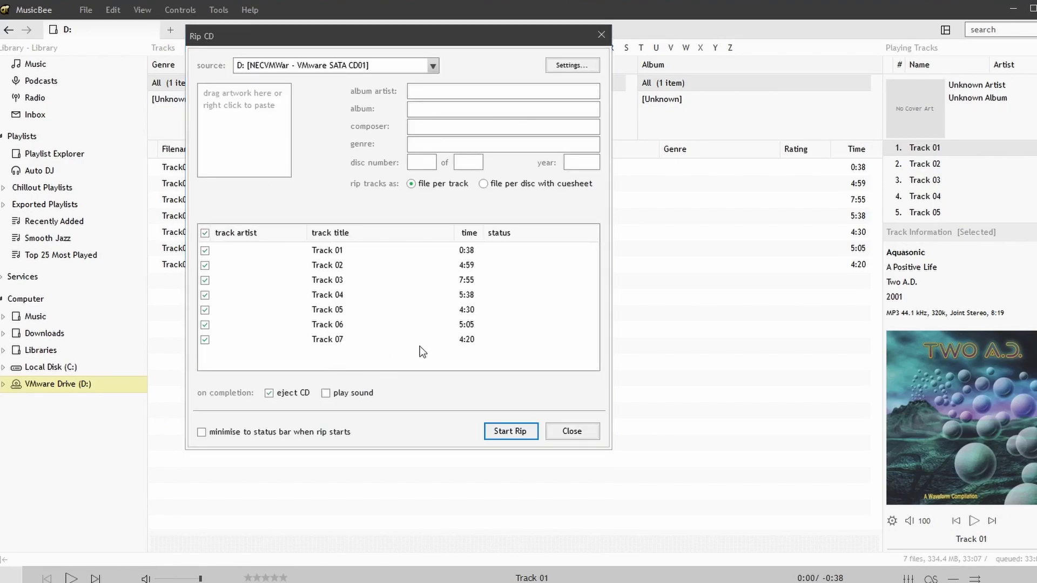
left_click(572, 63)
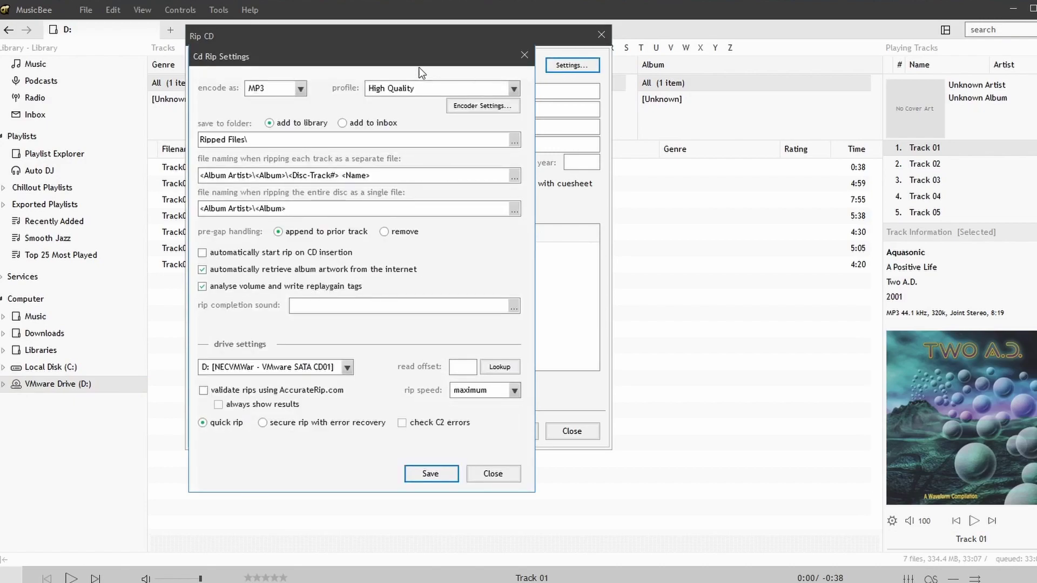
Keep MP3 as the rip output format and review the save folder and file-naming pattern.
left_click_drag(397, 65, 474, 56)
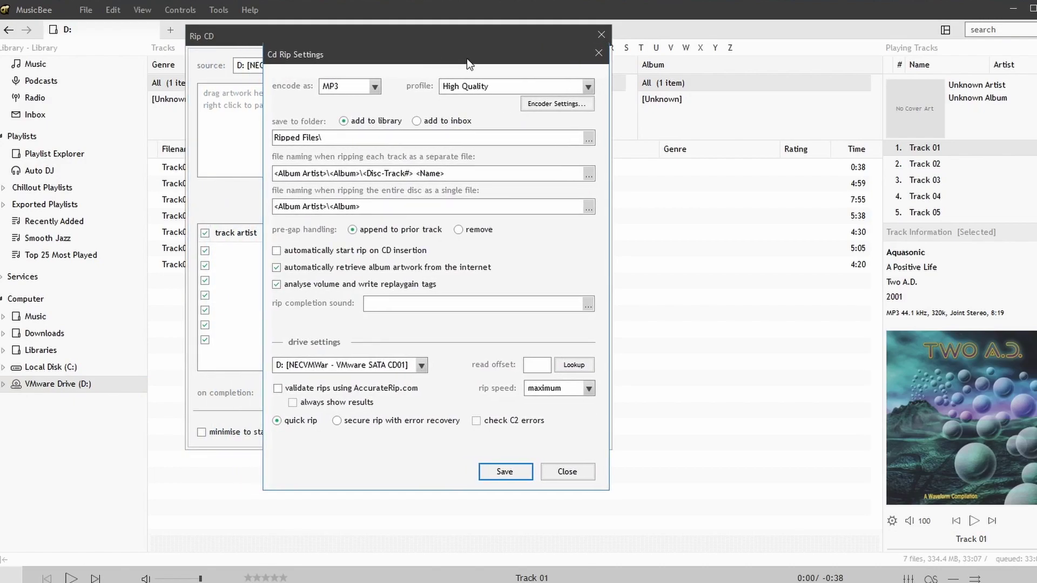
left_click(375, 87)
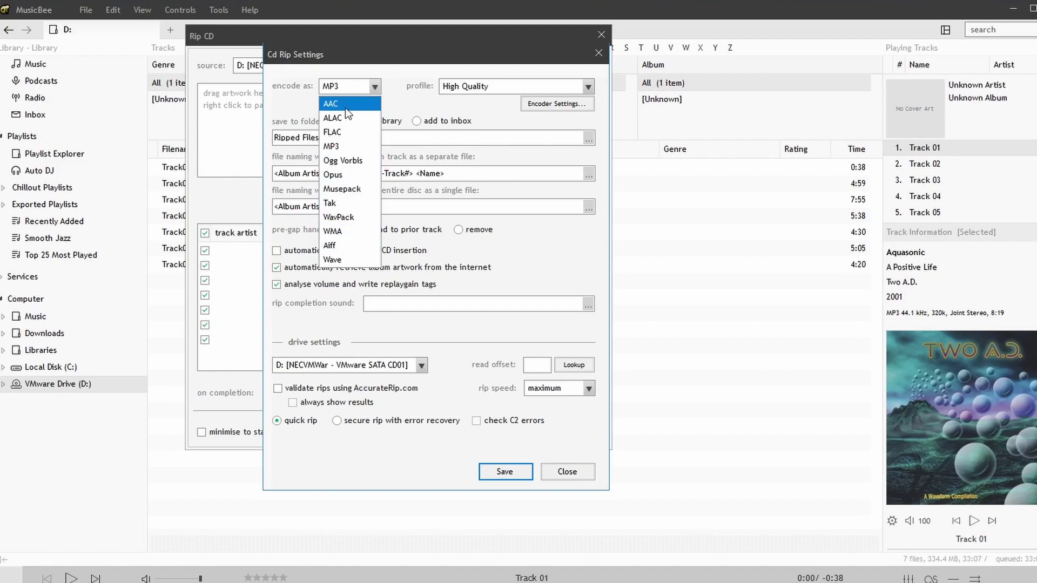
left_click(294, 115)
left_click(425, 141)
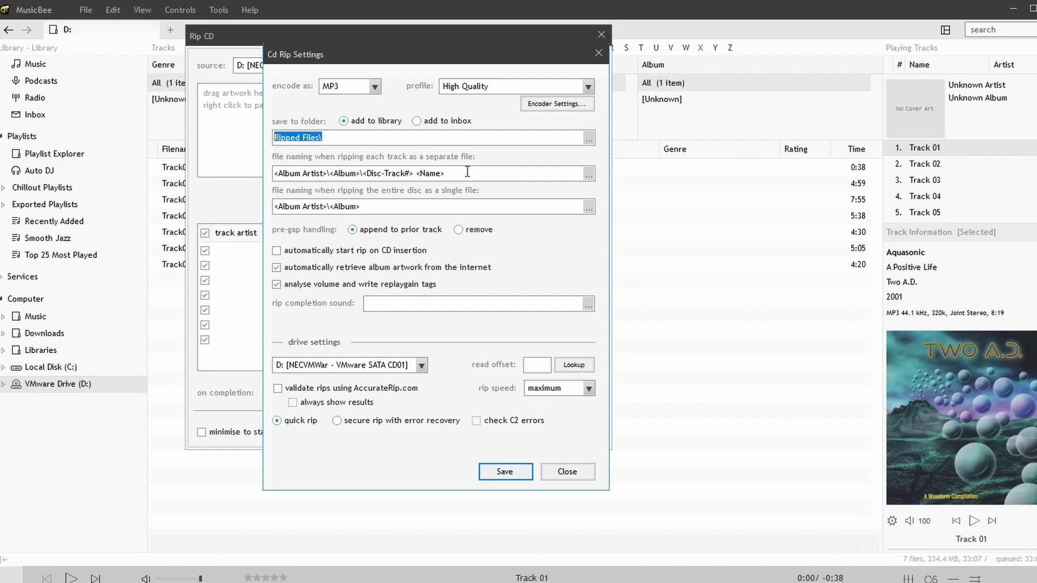
left_click_drag(483, 175, 275, 172)
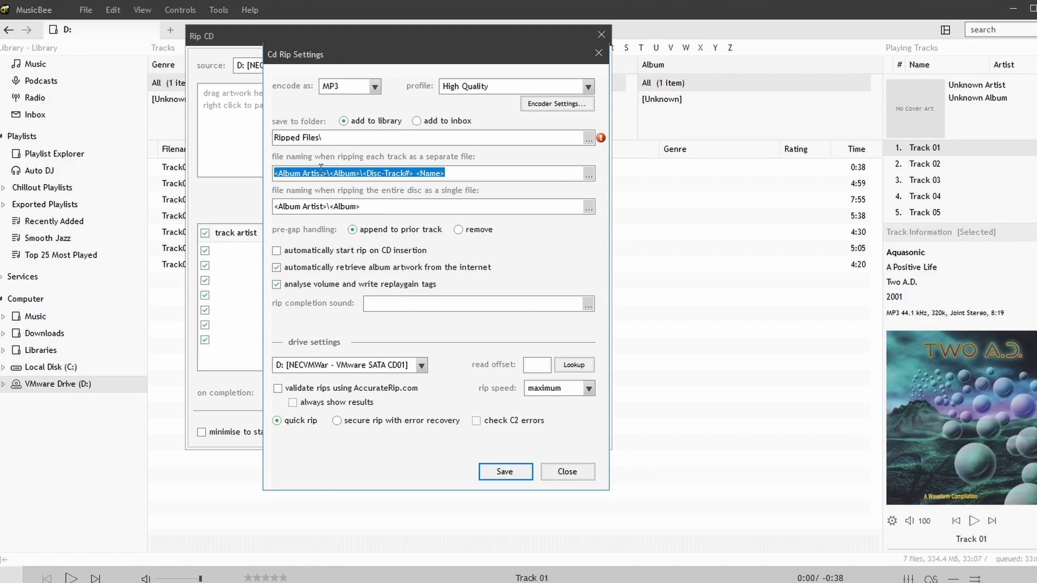
left_click(297, 173)
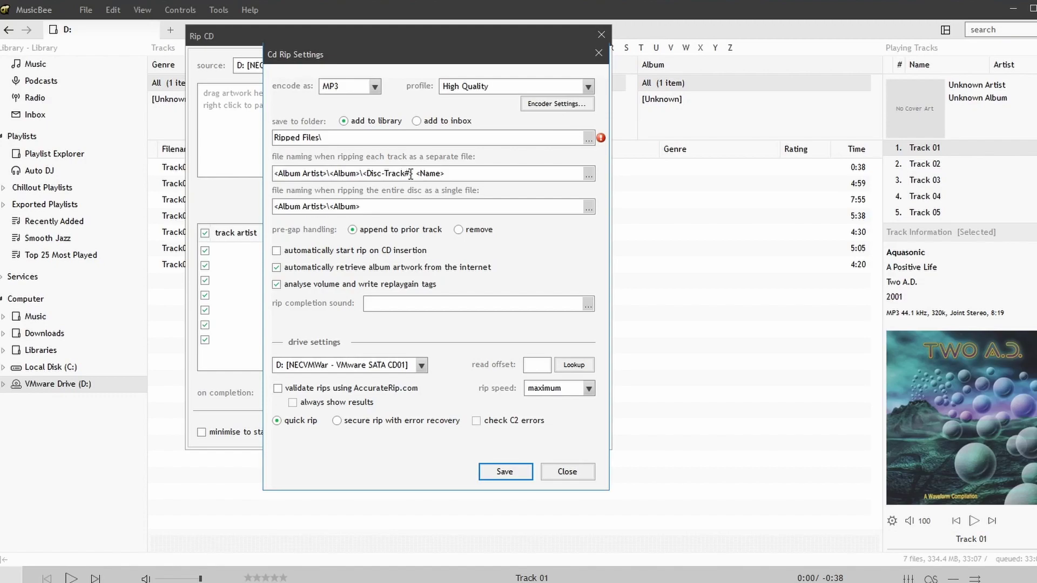
left_click(448, 174)
Enable AccurateRip validation with results shown, keep maximum rip speed, and save the settings.
left_click(405, 399)
left_click(356, 405)
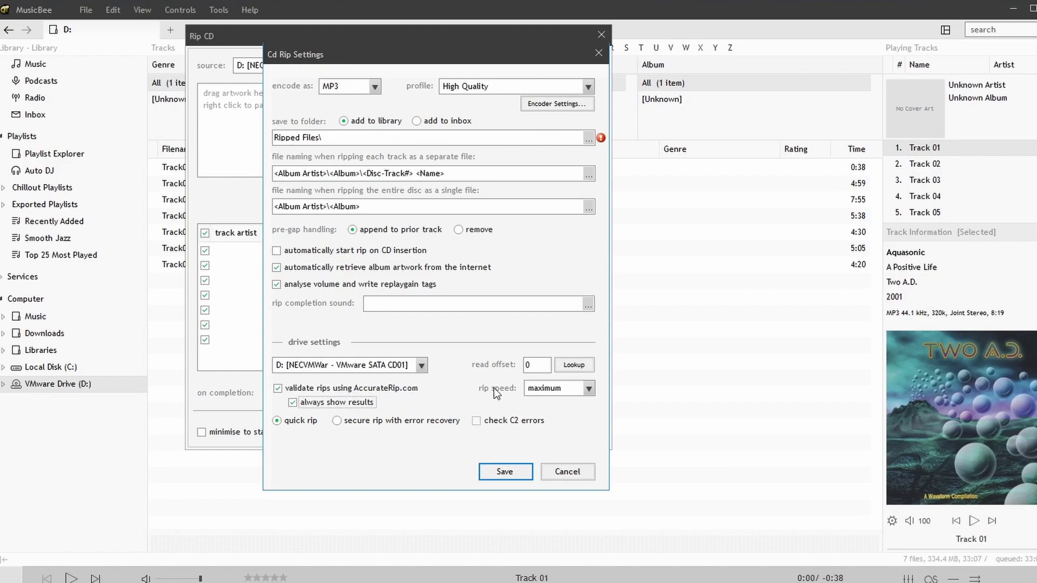
left_click(562, 386)
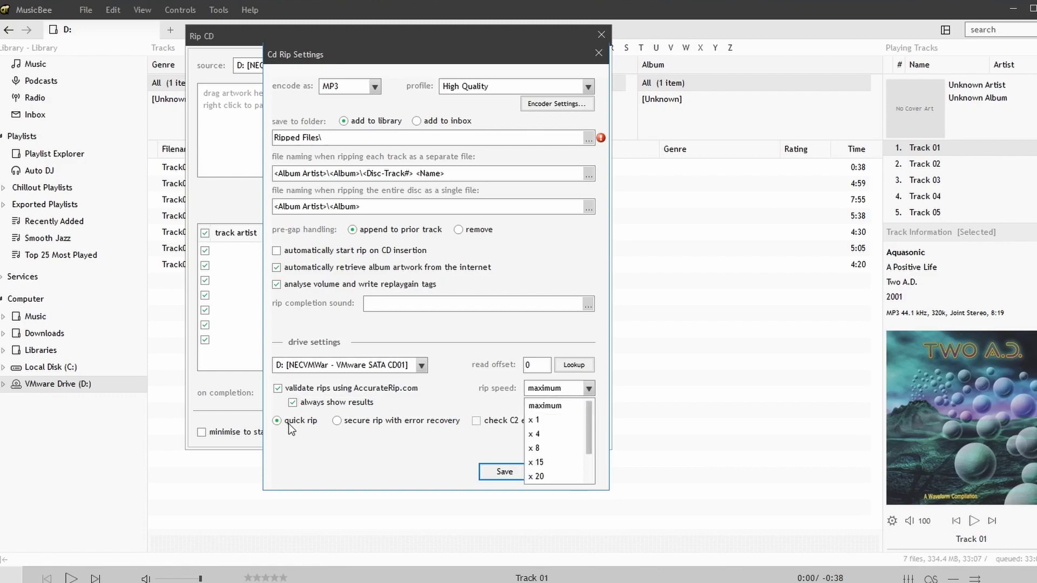
left_click(355, 458)
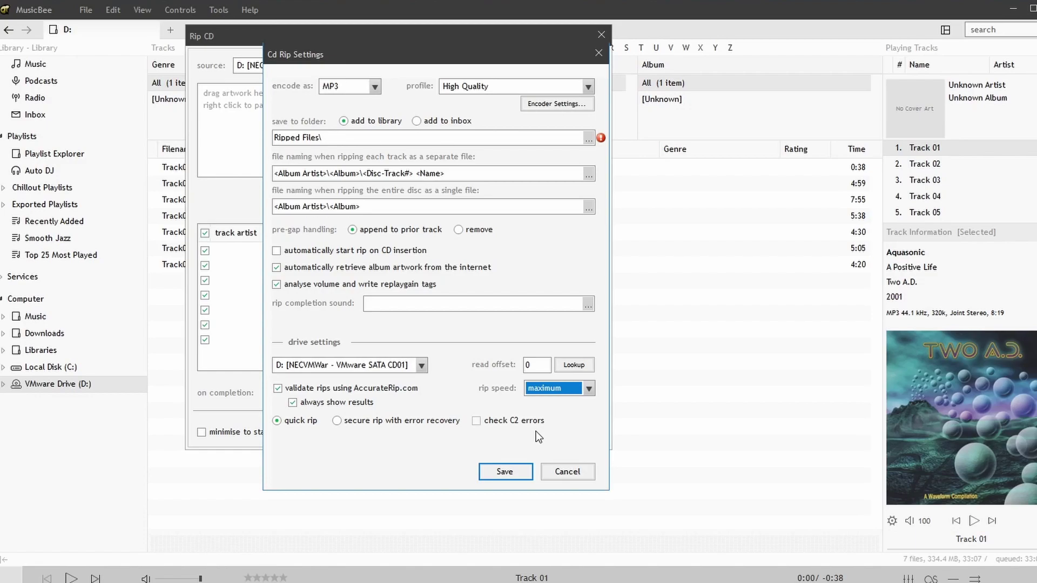
left_click(512, 473)
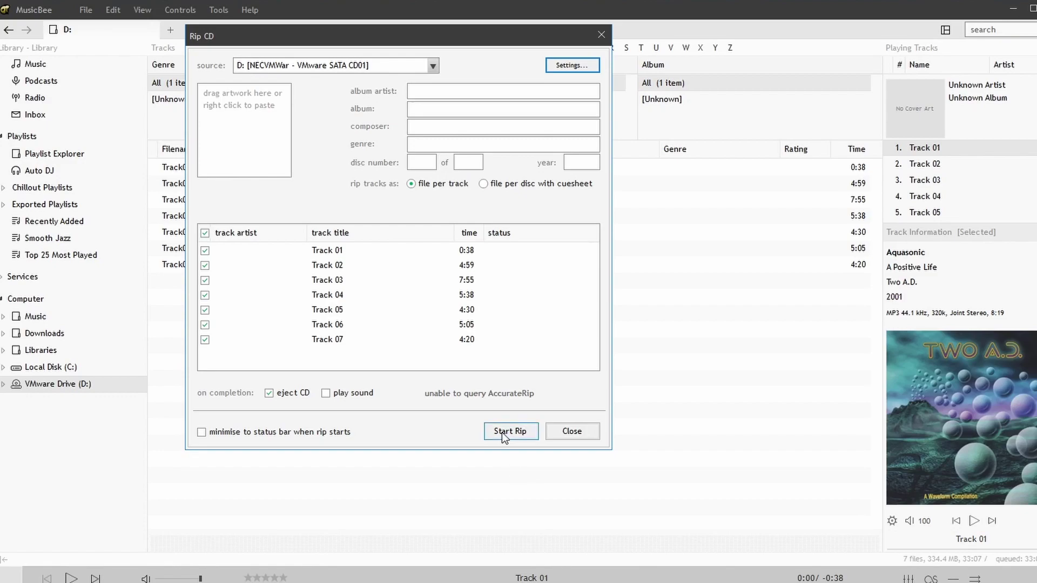
Start ripping all seven checked tracks from the Rip CD dialog.
left_click(430, 89)
left_click(511, 433)
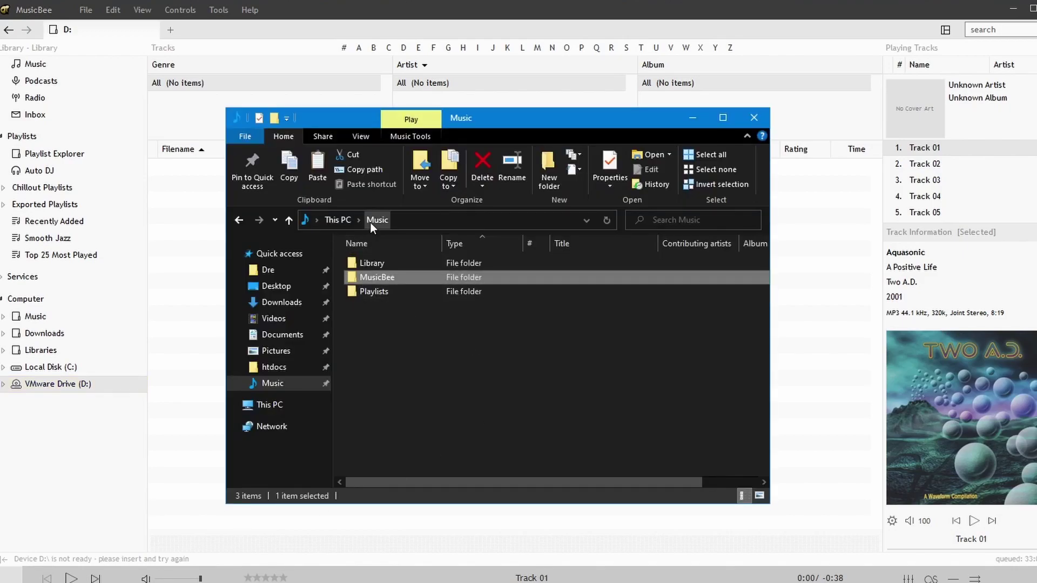
From Ripped Files > Unknown Artist > Unknown Album, drag all seven MP3s onto MusicBee's Inbox.
double_click(406, 279)
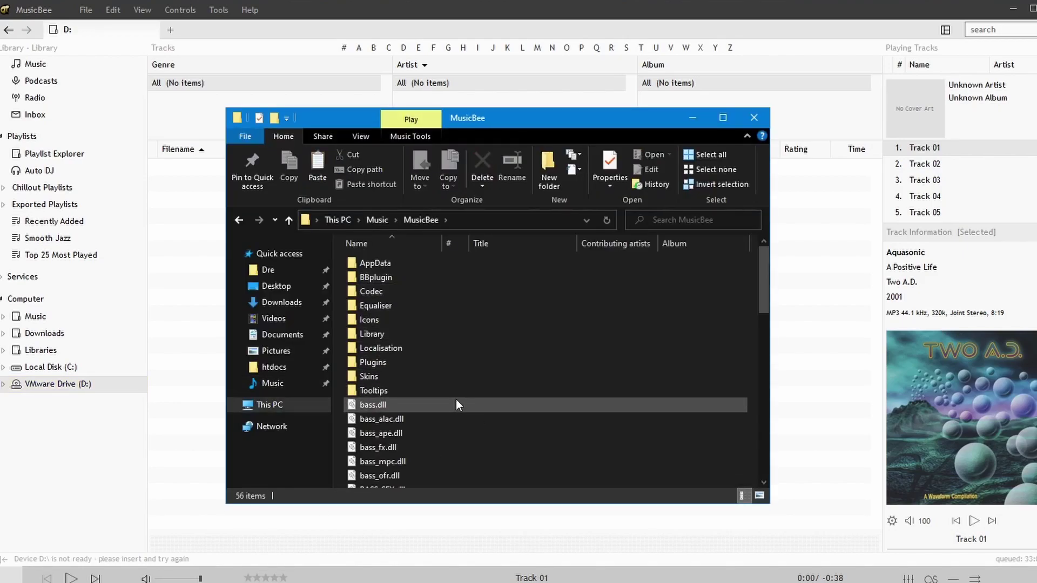
left_click(430, 335)
double_click(430, 332)
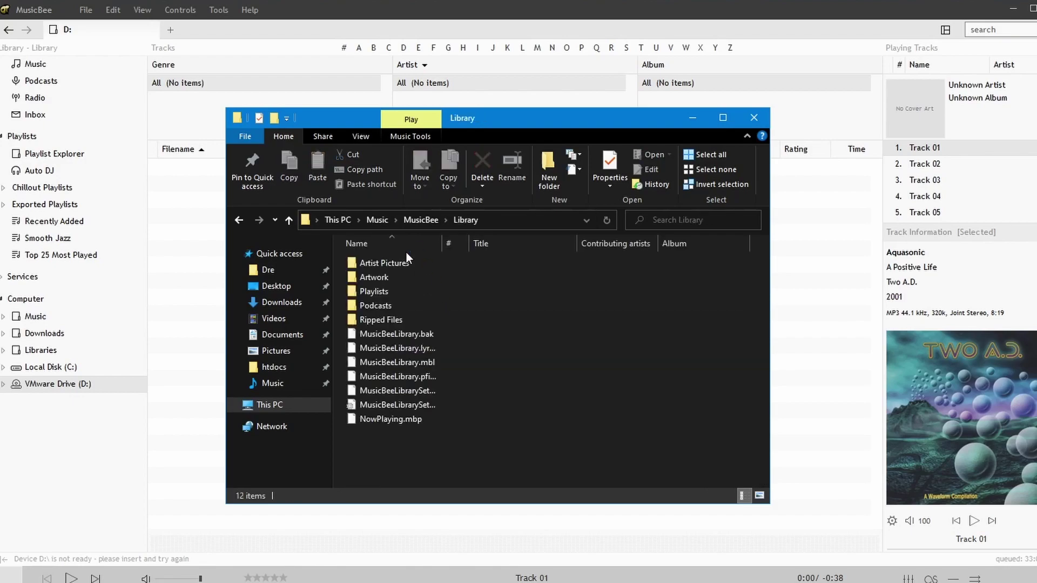
double_click(419, 321)
double_click(422, 264)
double_click(409, 261)
left_click_drag(427, 388, 679, 257)
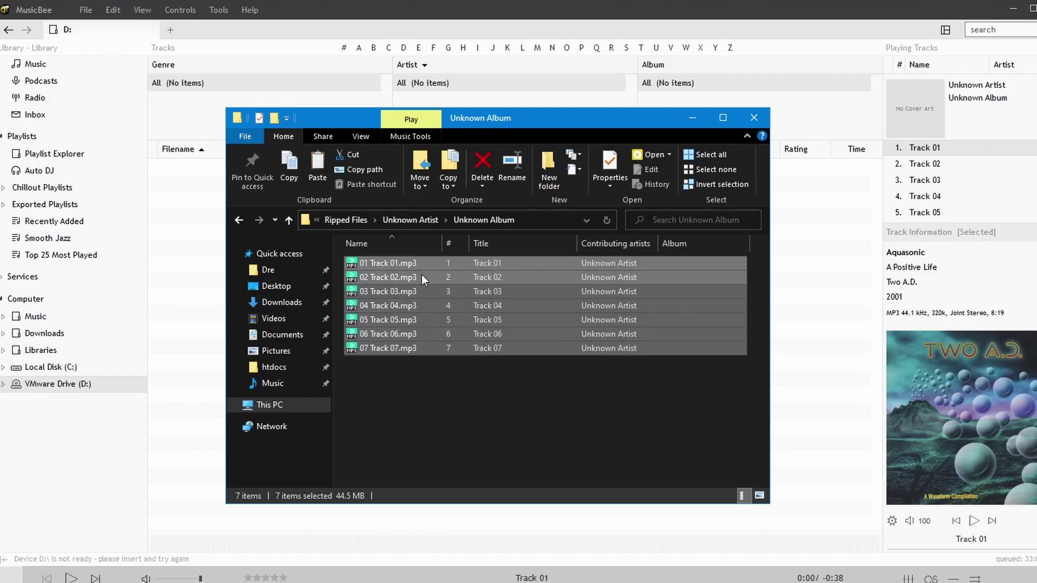
left_click_drag(401, 299, 42, 120)
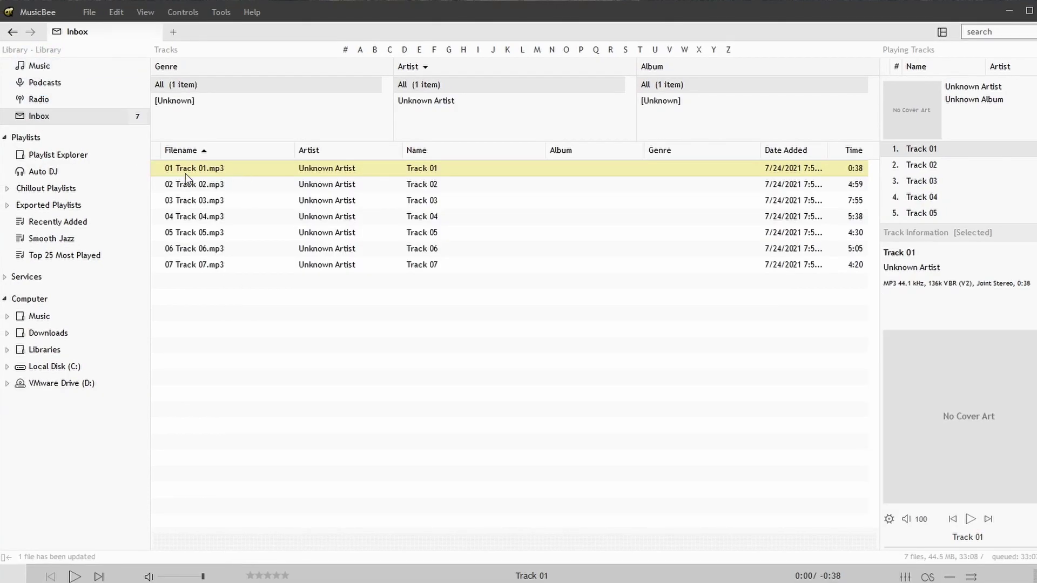
Select the seven Inbox tracks, inspect Track 07, then return to the Music library.
key("ctrl+a")
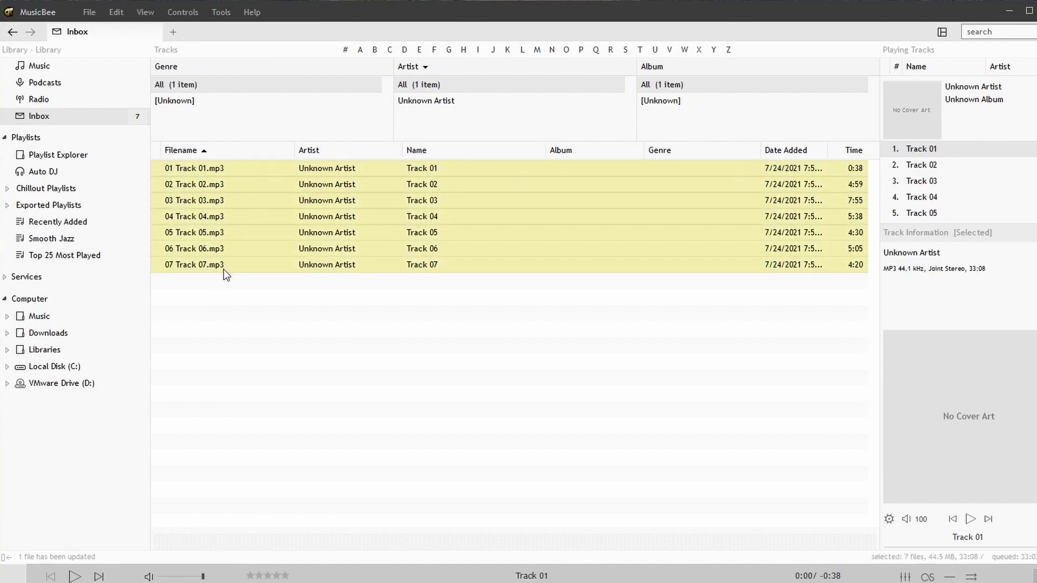
left_click(218, 208)
left_click(219, 264)
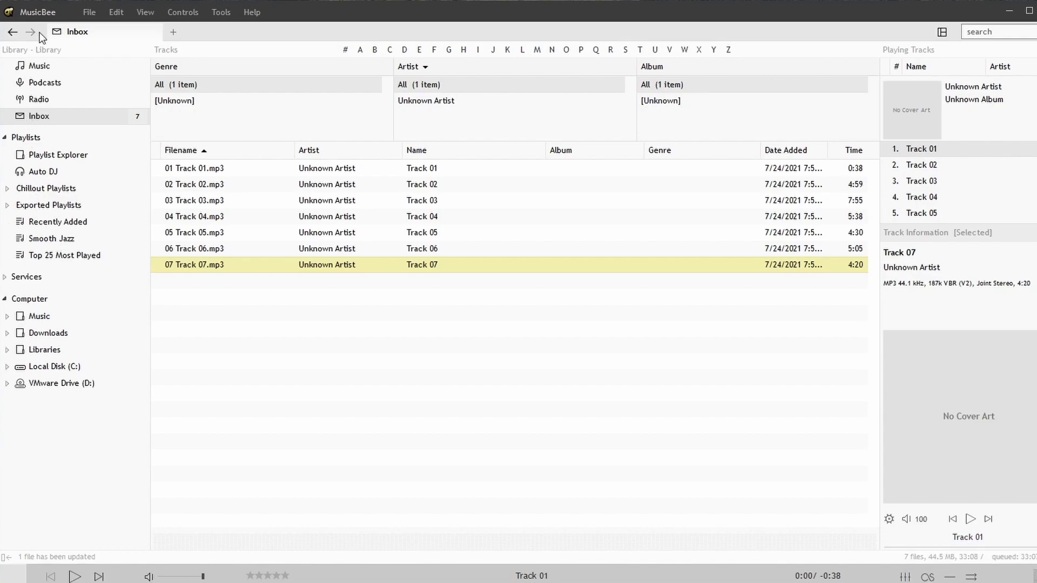
left_click(50, 65)
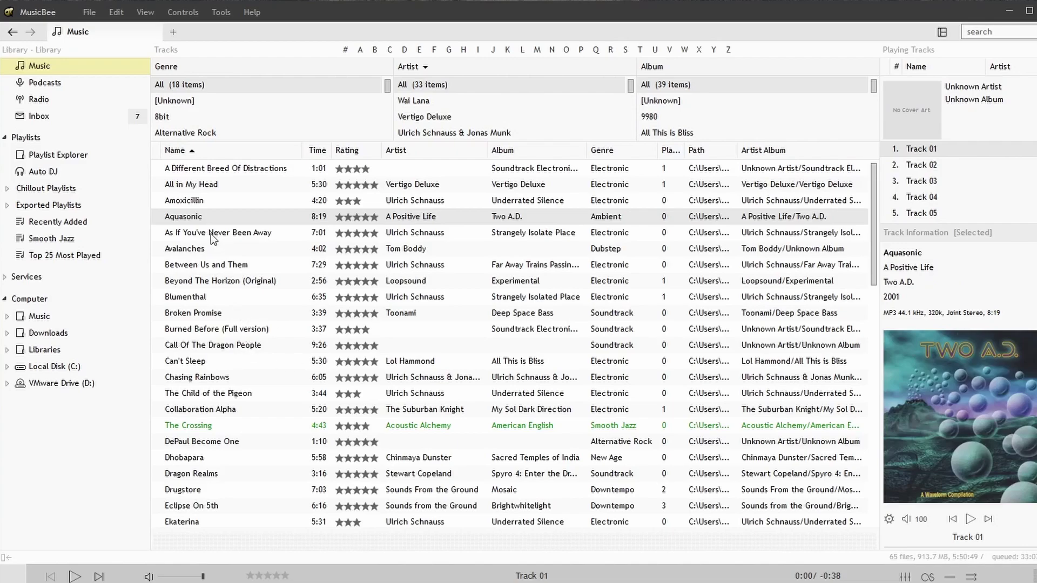
Select Aquasonic, As If You've Never Been Away, Between Us and Them, Beyond The Horizon, Can't Sleep.
left_click(241, 216)
left_click(244, 235, "shift")
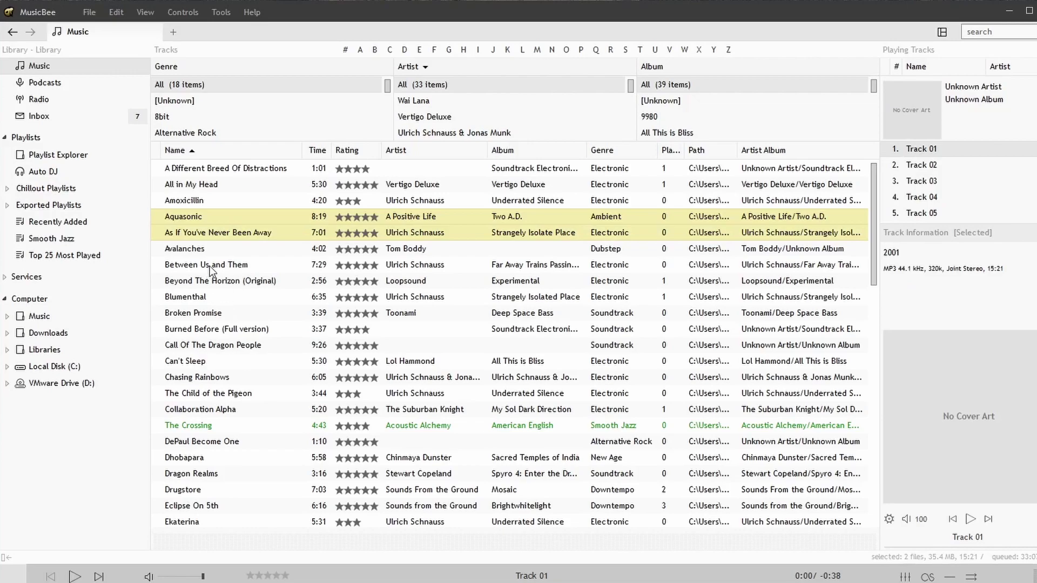
left_click(211, 270, "ctrl")
left_click(244, 281, "ctrl")
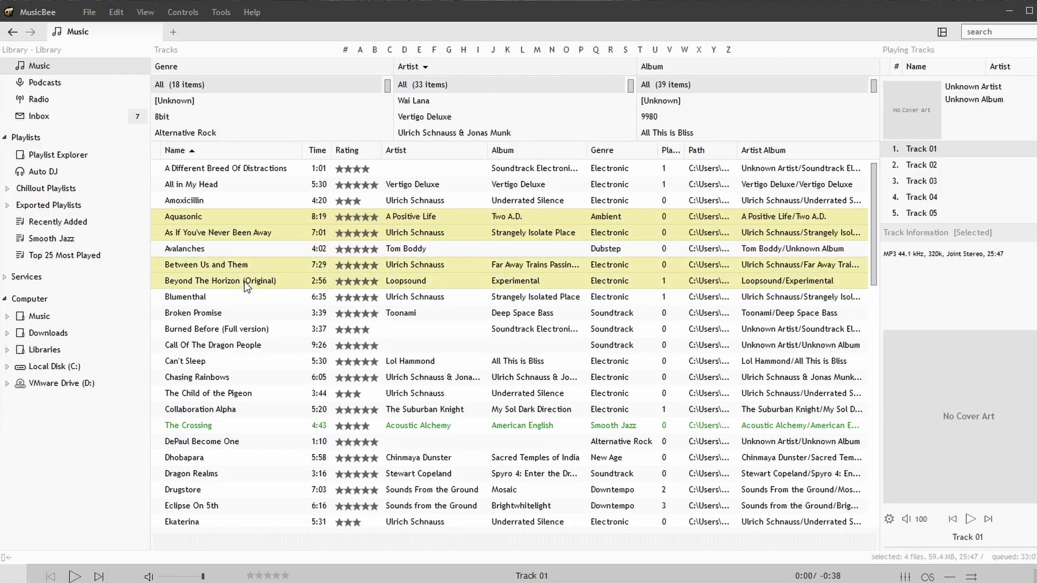
left_click(198, 362, "ctrl")
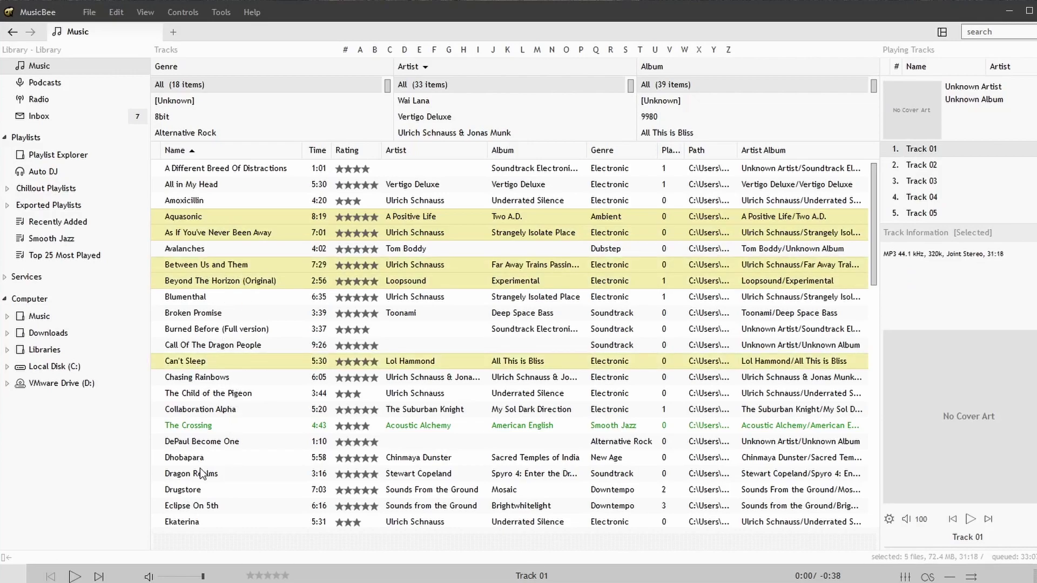
Add Dhobapara, Inside Taiwan and Eclipse On 5th to the selection, making eight tracks.
left_click(199, 458, "ctrl")
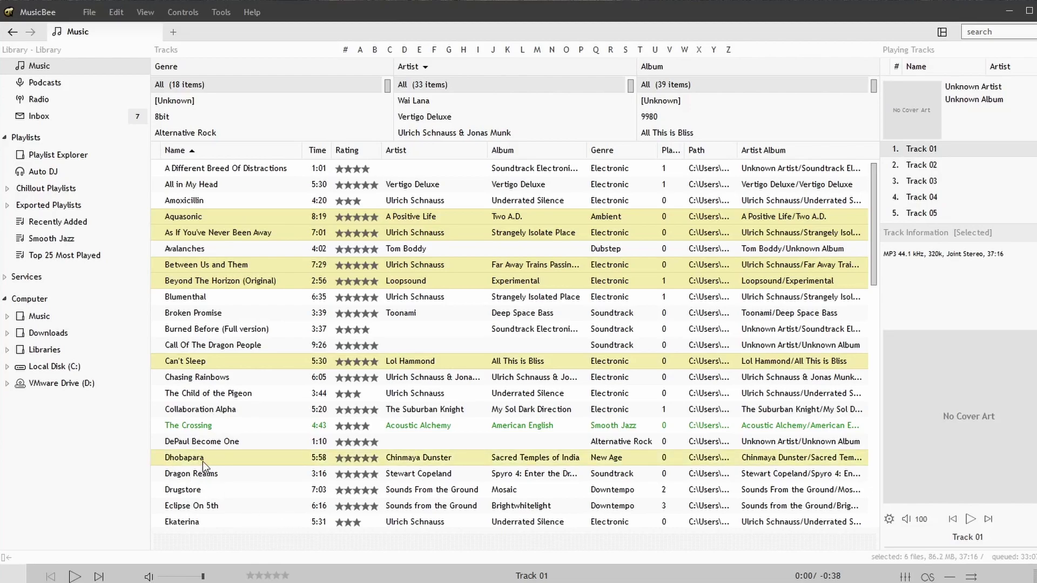
scroll(253, 500, "down", 7)
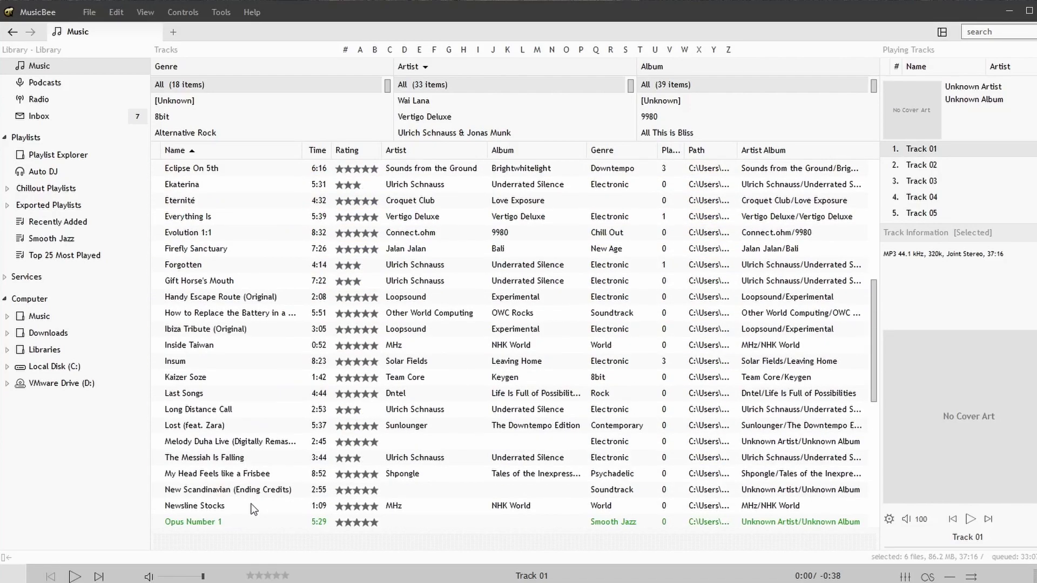
left_click(204, 347, "ctrl")
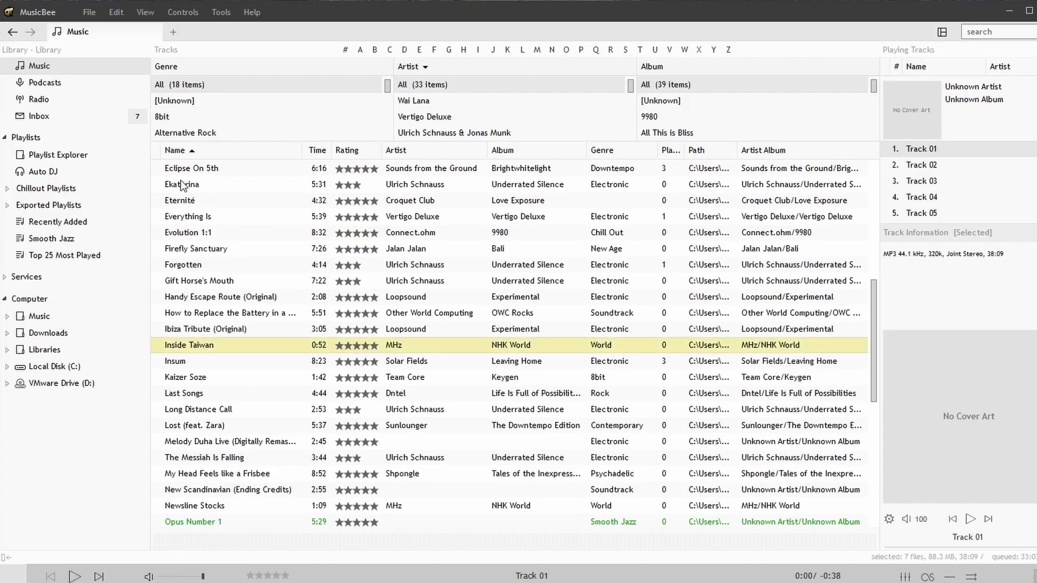
left_click(225, 166, "ctrl")
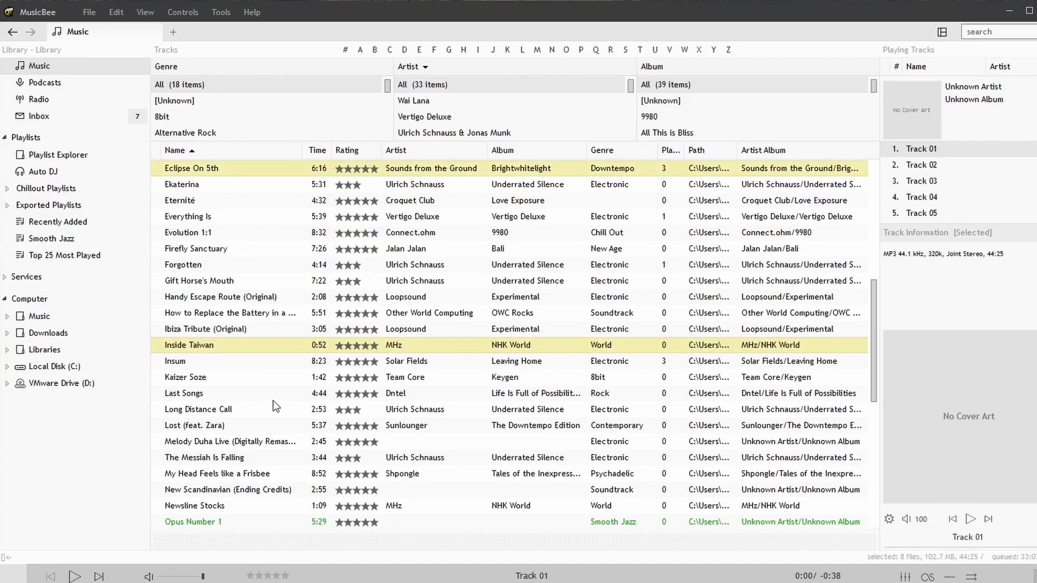
right_click(186, 173)
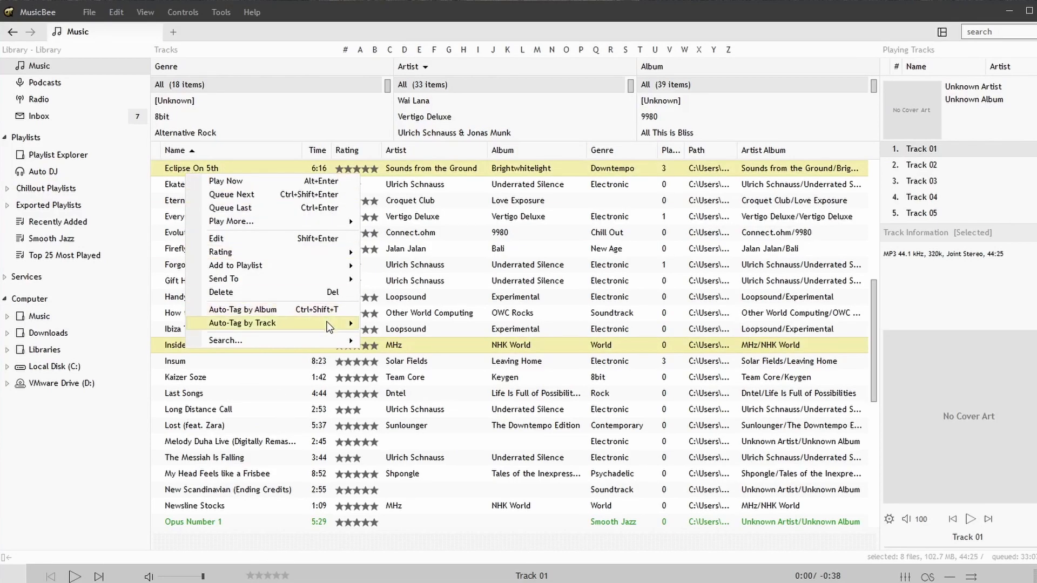
Add the eight selected tracks to a new playlist named 'Songs To Burn'.
mouse_move(322, 273)
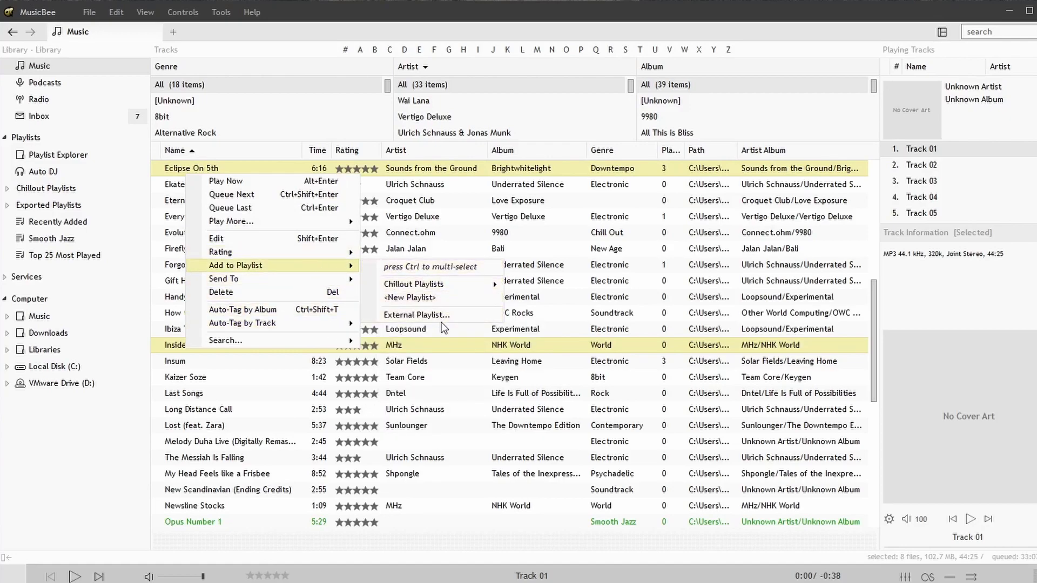
left_click(445, 299)
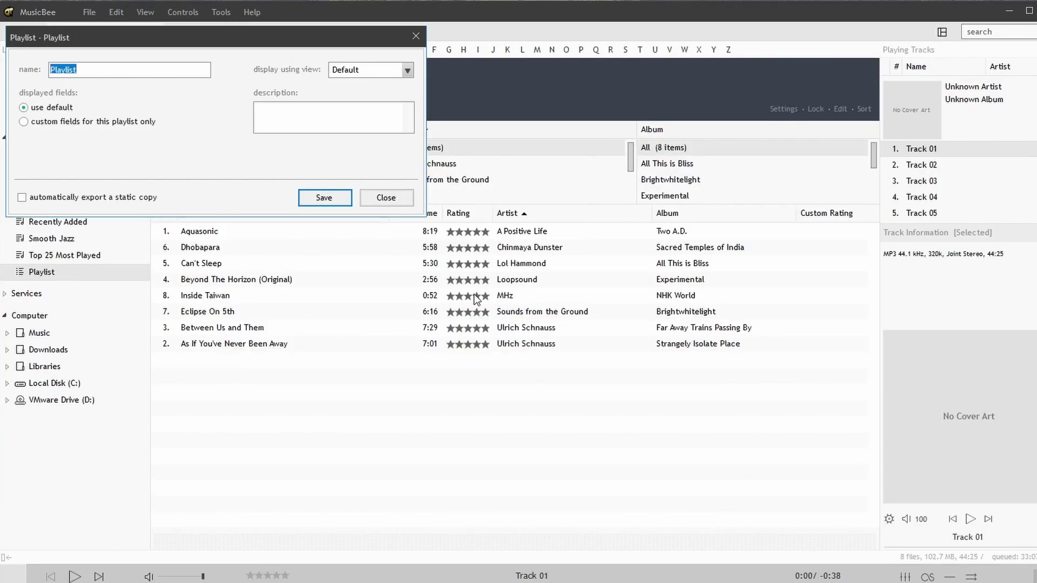
type("Somet")
key("BackSpace")
key("BackSpace")
key("BackSpace")
type("nes To Burn")
left_click(324, 197)
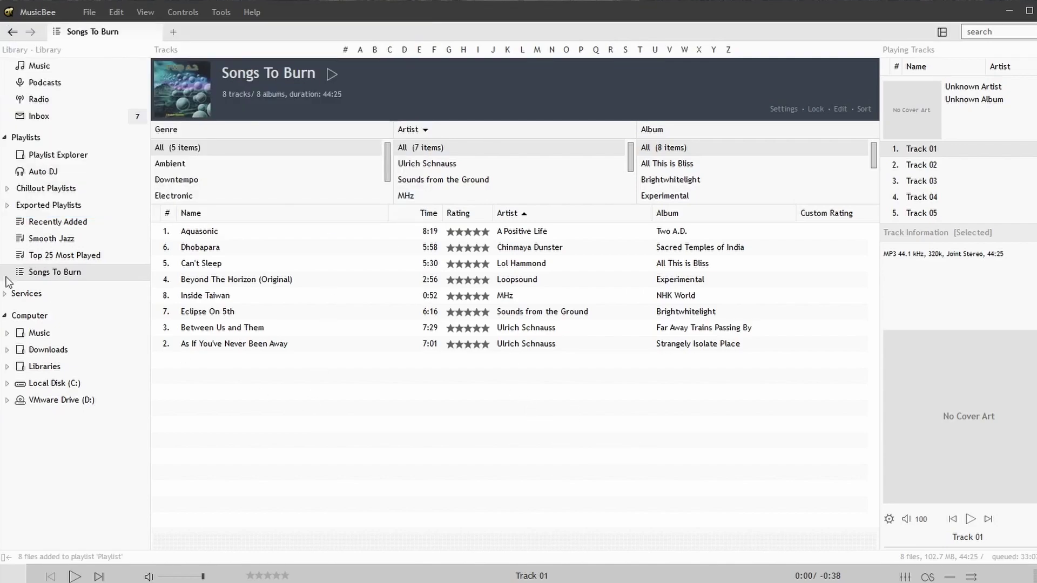
Load all eight Songs To Burn tracks into the Disc Burner's files-to-be-burnt list.
left_click(46, 272)
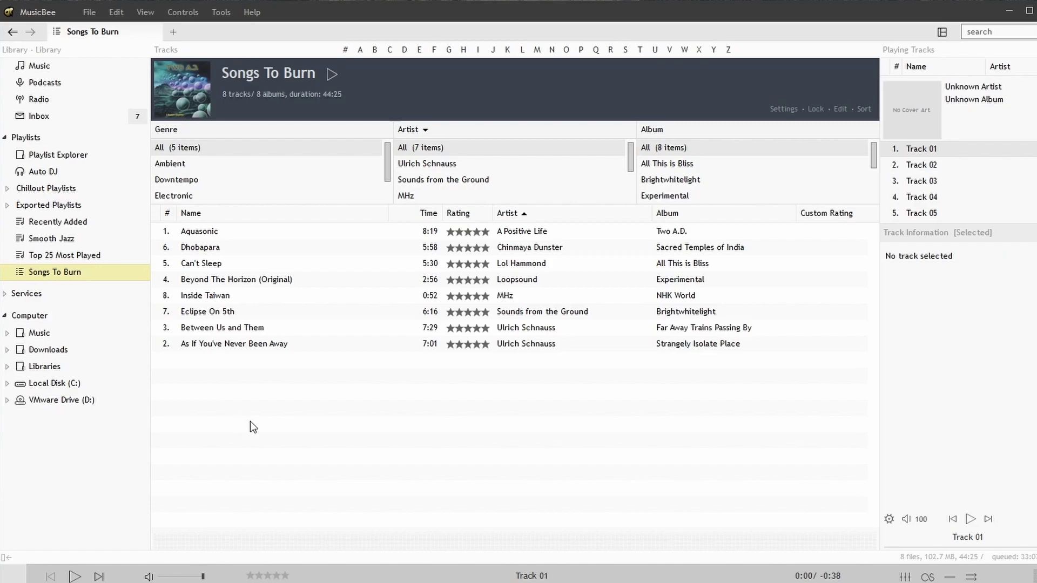
left_click_drag(251, 422, 250, 230)
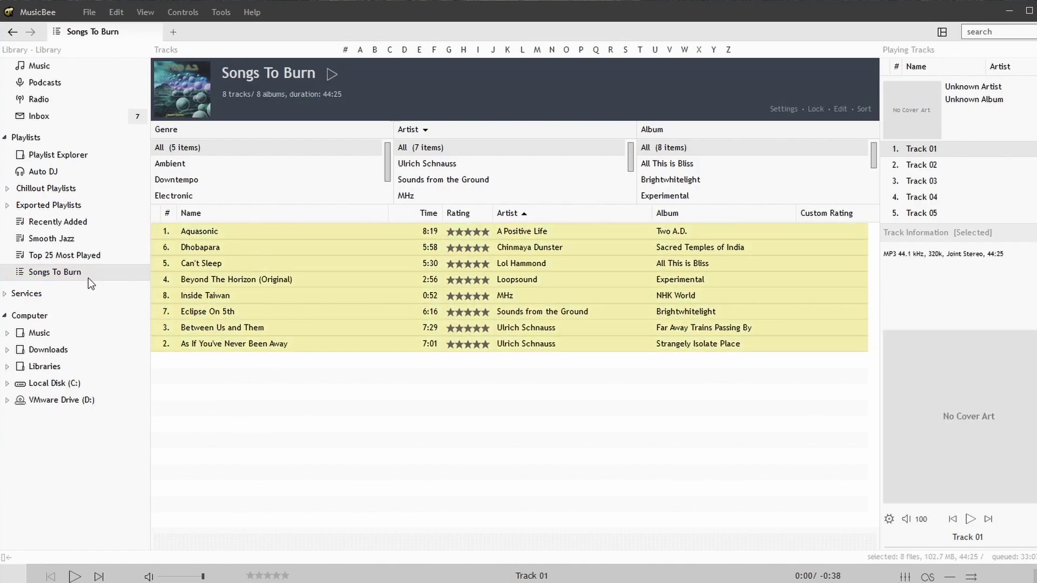
left_click(212, 9)
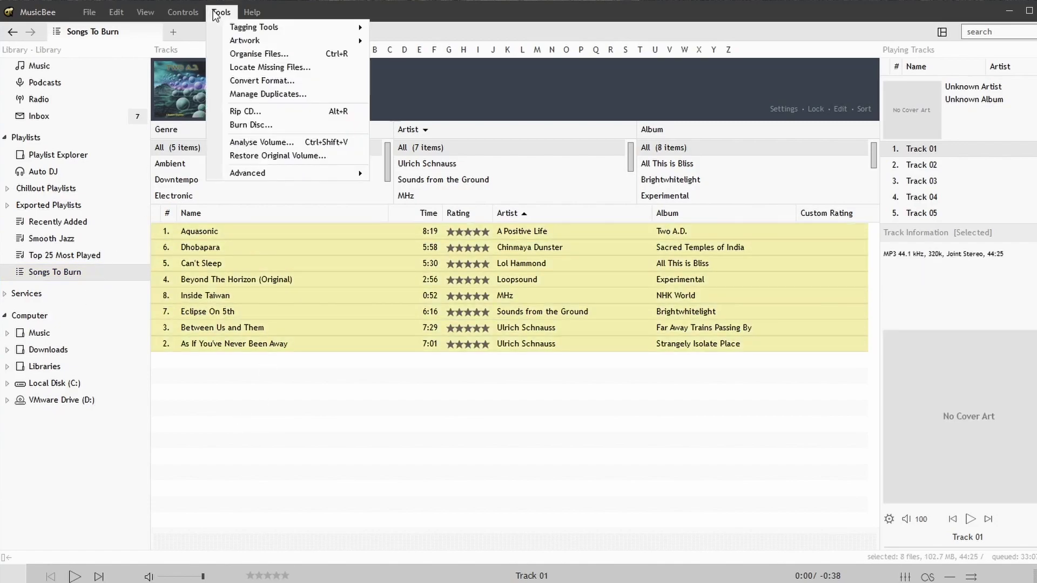
left_click(233, 129)
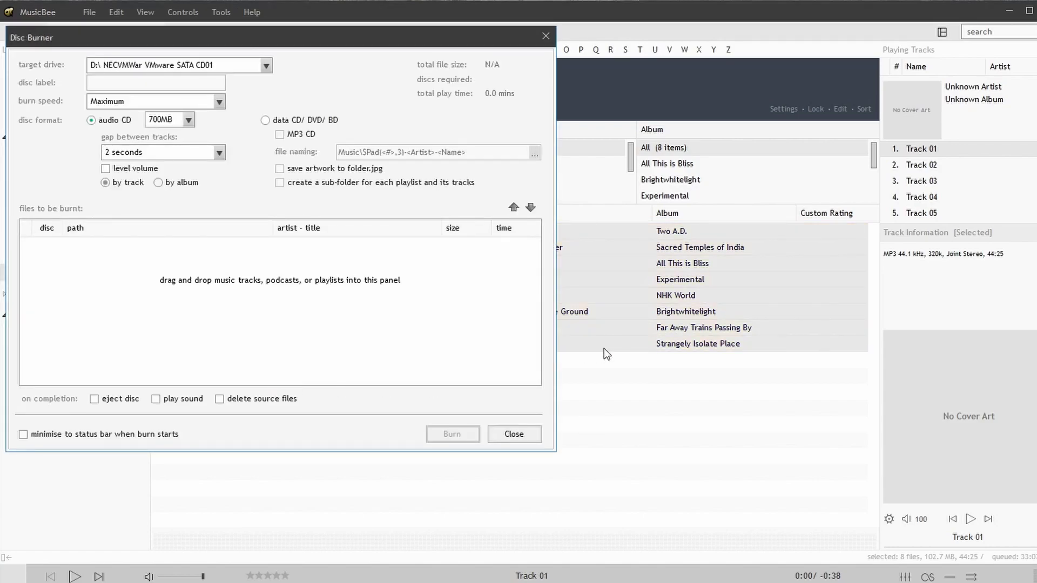
left_click_drag(672, 313, 164, 300)
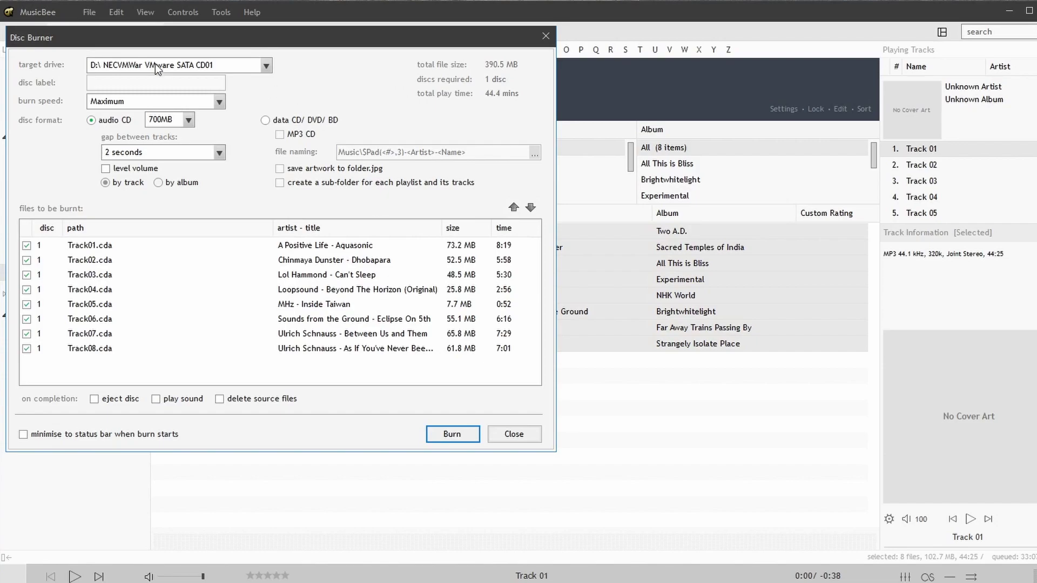
left_click_drag(164, 43, 416, 101)
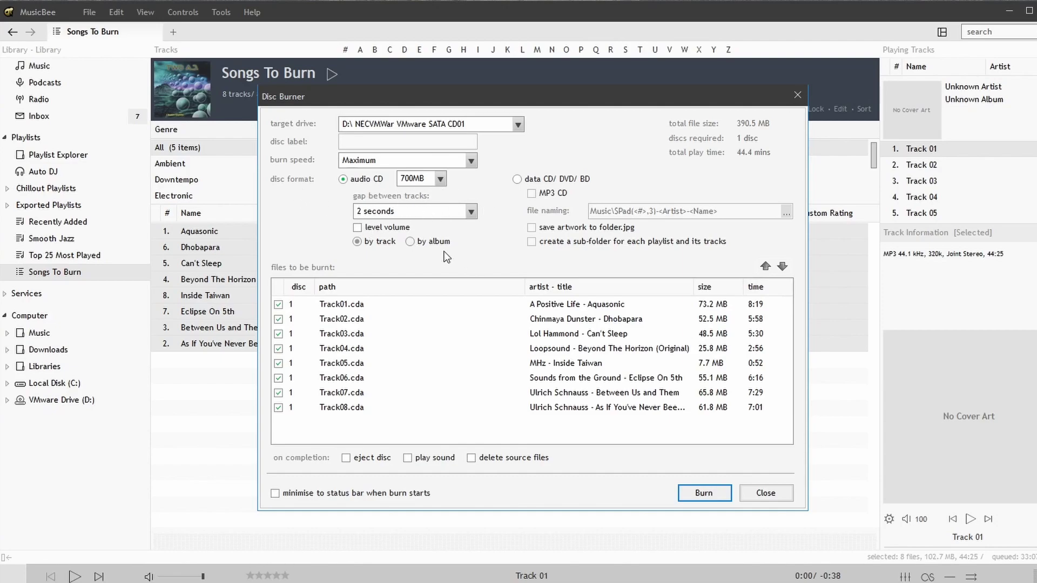
Make the disc an MP3 data CD and delete $Pad(<#>,3)- from the file-naming pattern.
left_click(525, 181)
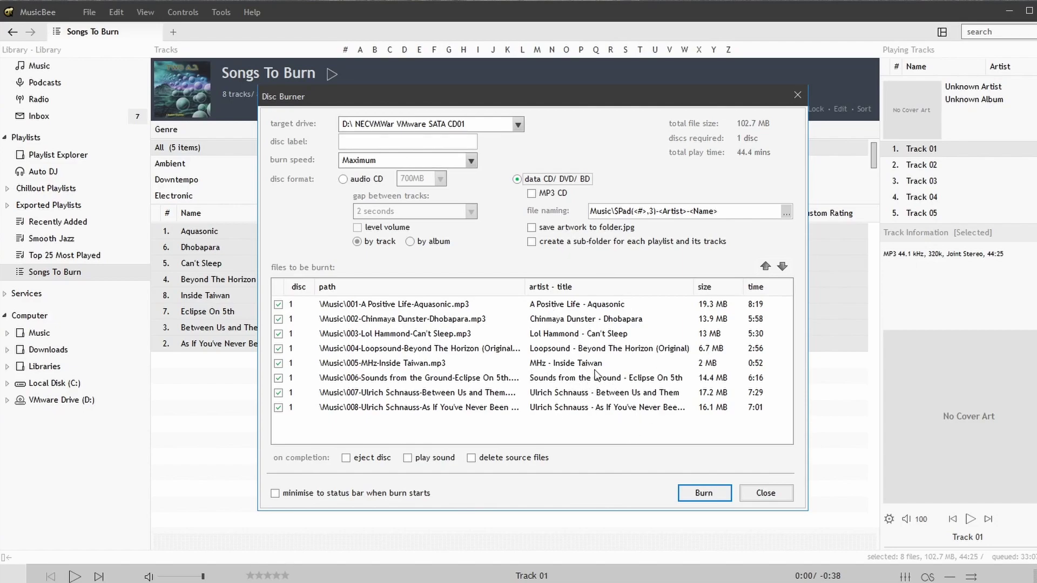
left_click(535, 195)
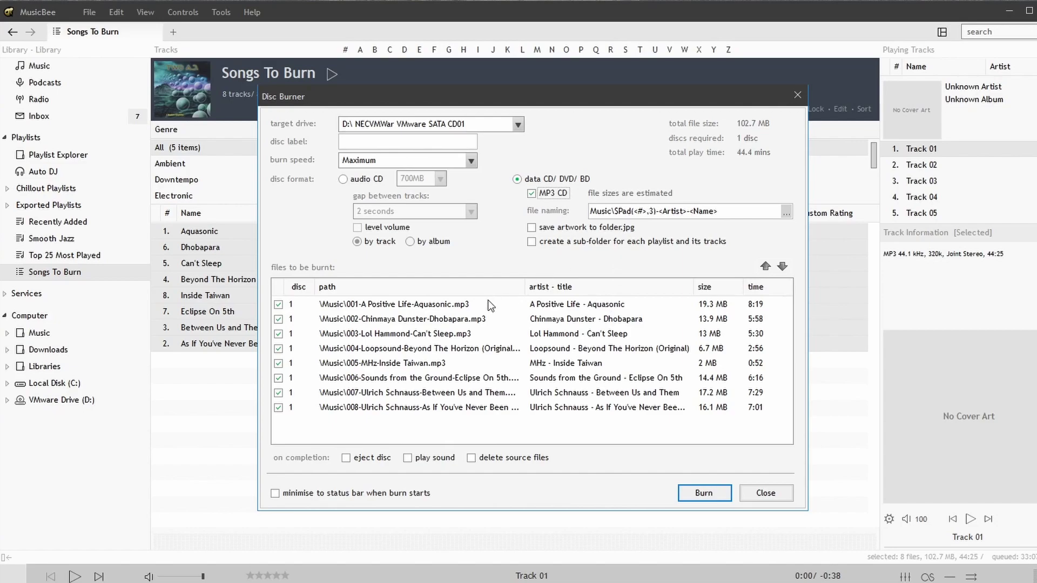
left_click_drag(614, 211, 659, 211)
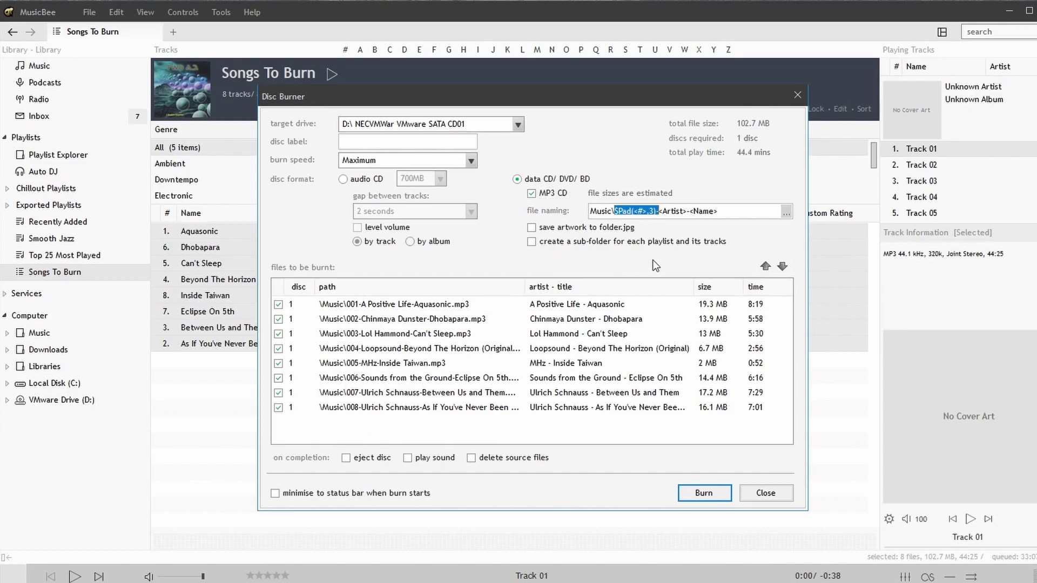
key("Delete")
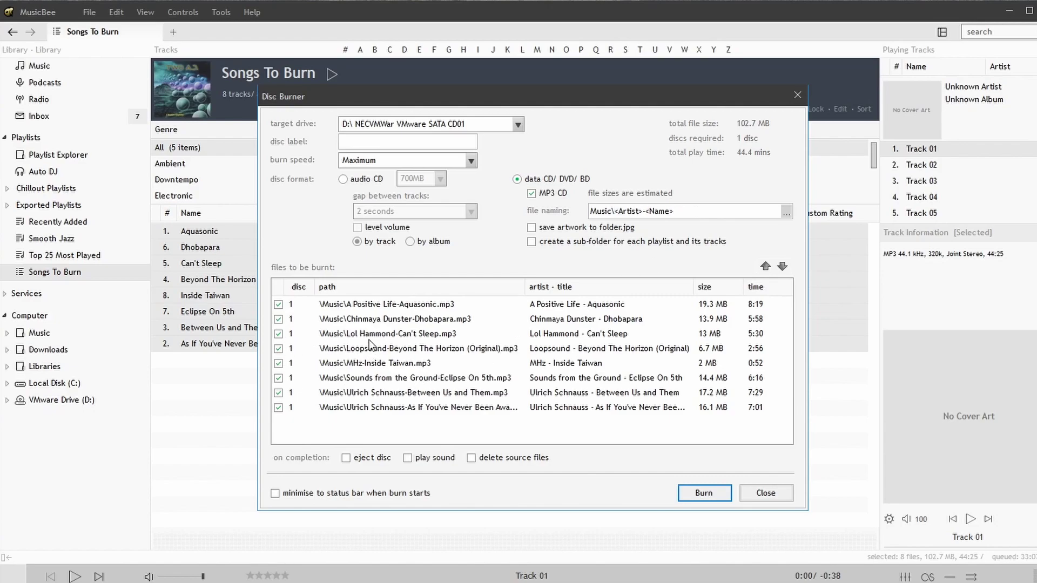
key("Tab")
Enable saving cover artwork to folder.jpg and minimising to the status bar during burning.
left_click(565, 229)
left_click(416, 494)
left_click(346, 494)
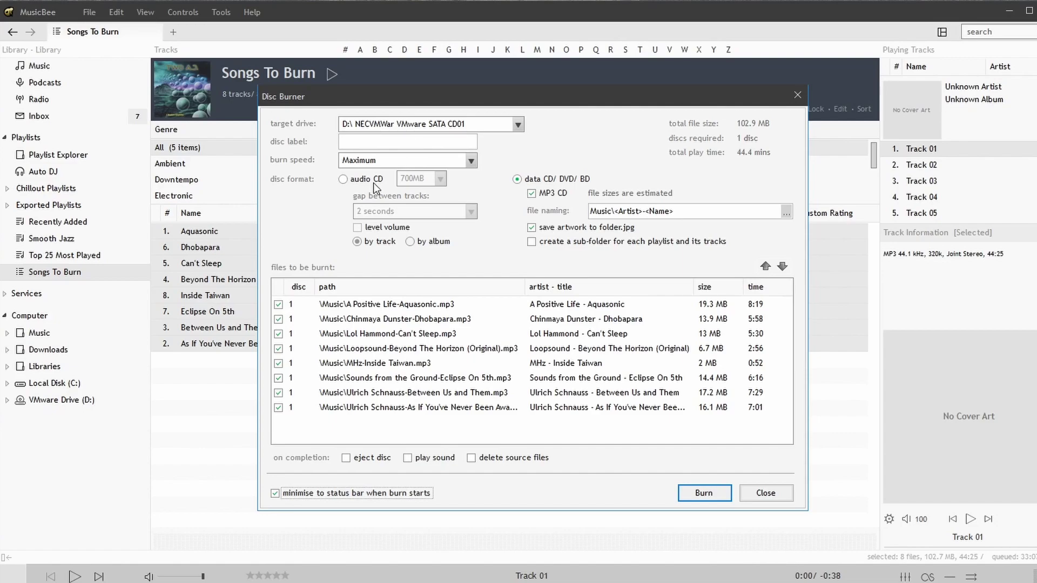
Label the disc 'Soundscapes' and start the burn.
left_click(384, 146)
type("Soundscapes")
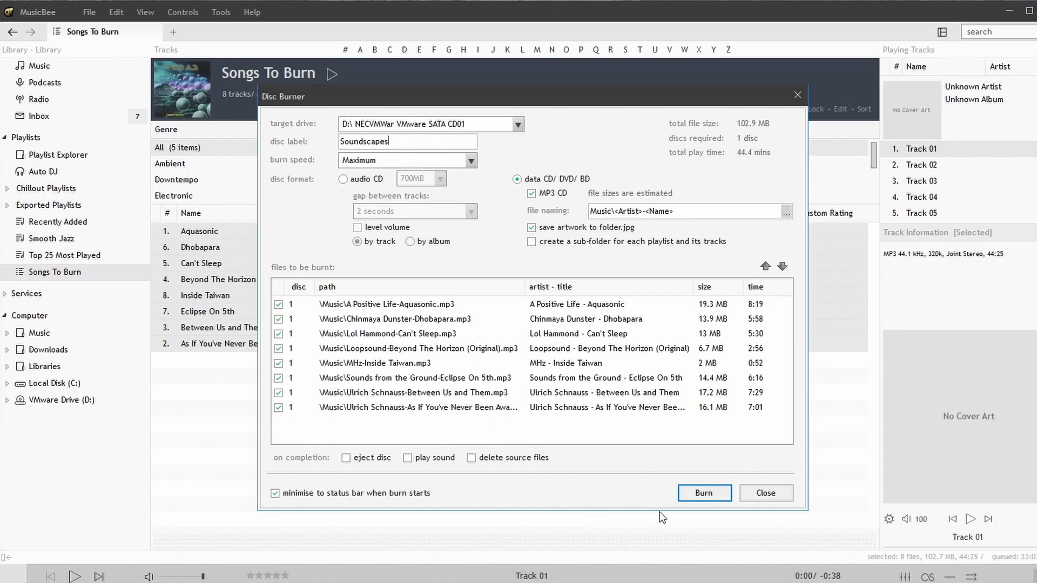
left_click(699, 496)
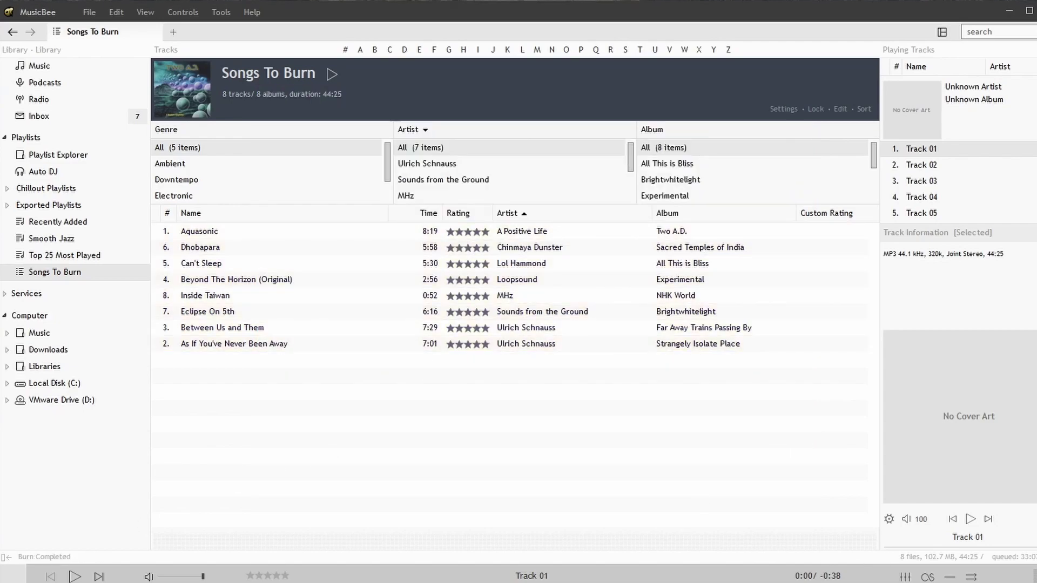
In File Explorer, open the Music folder on the Soundscapes disc in DVD RW Drive (D:).
key("alt+Tab")
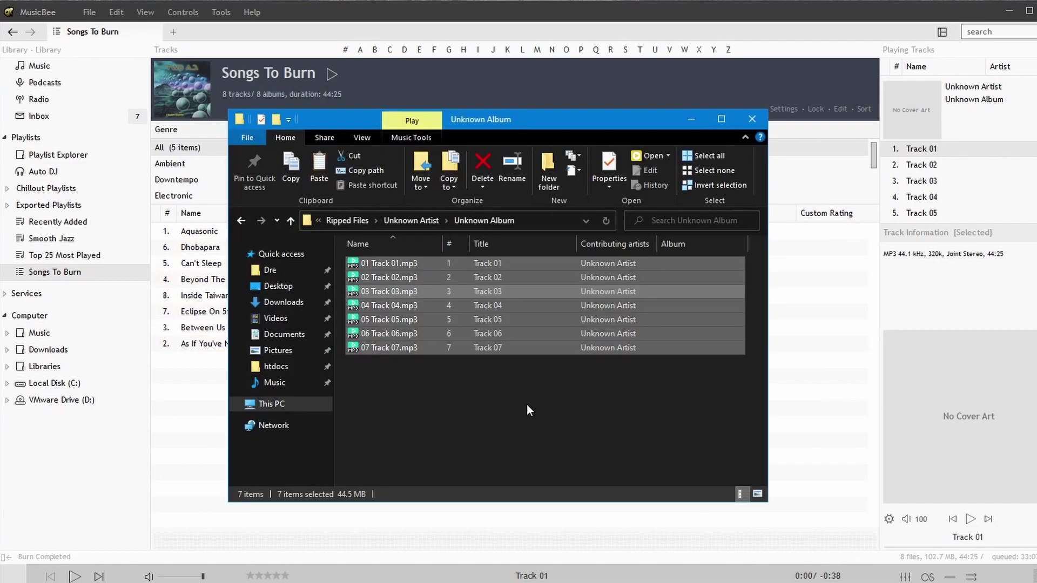
left_click(271, 404)
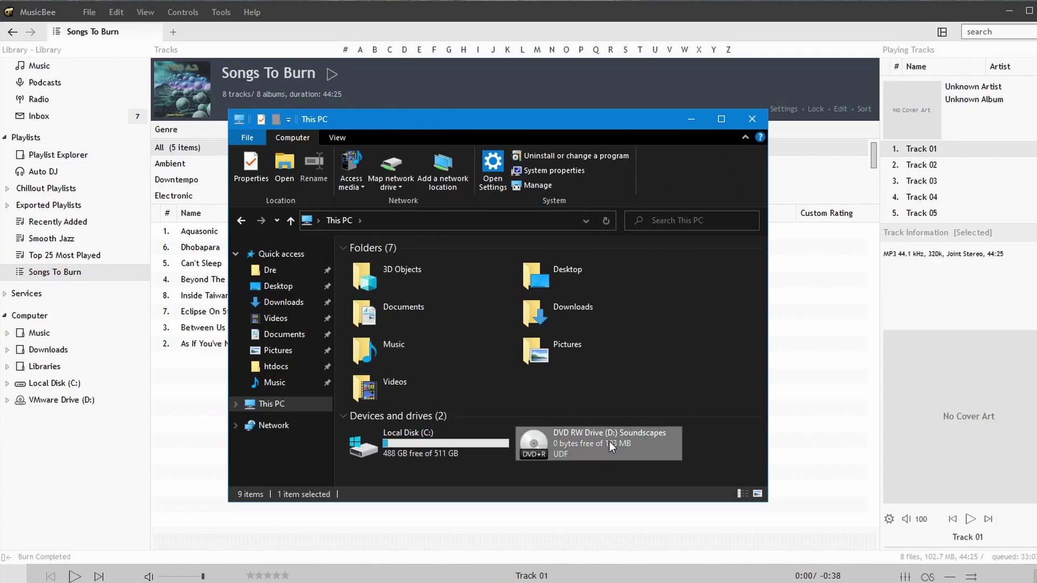
double_click(609, 442)
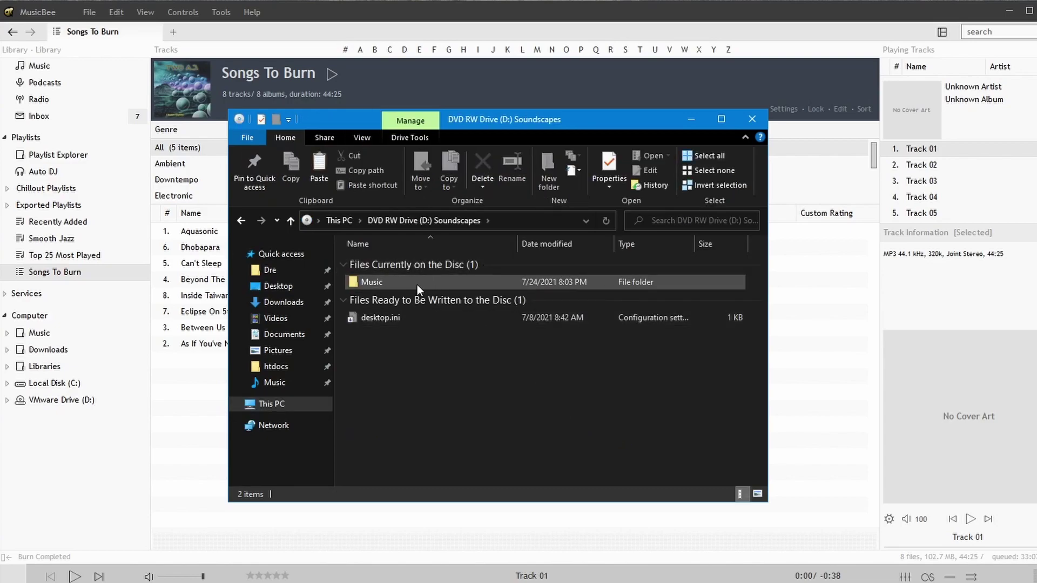
double_click(417, 284)
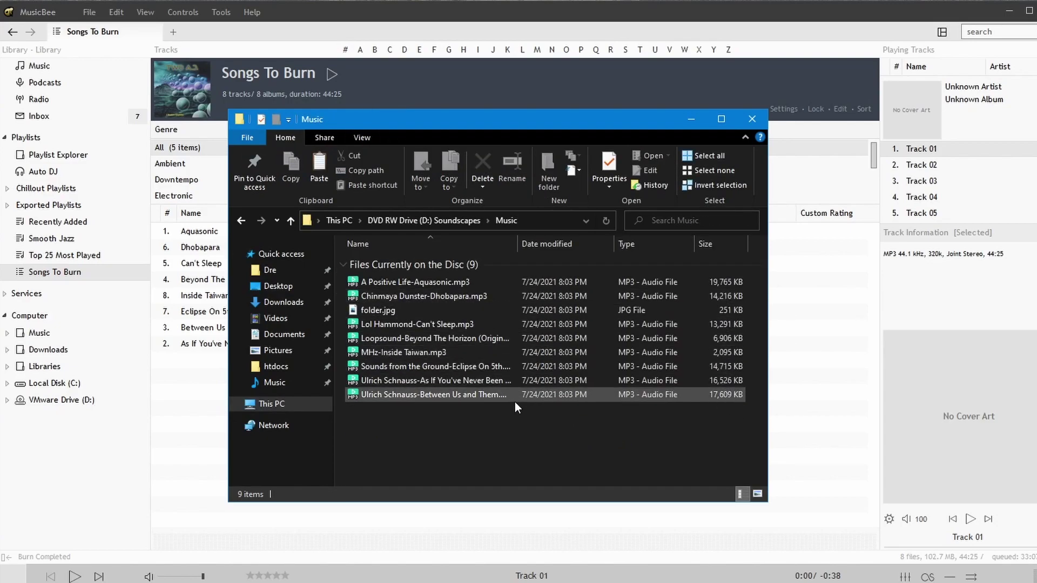